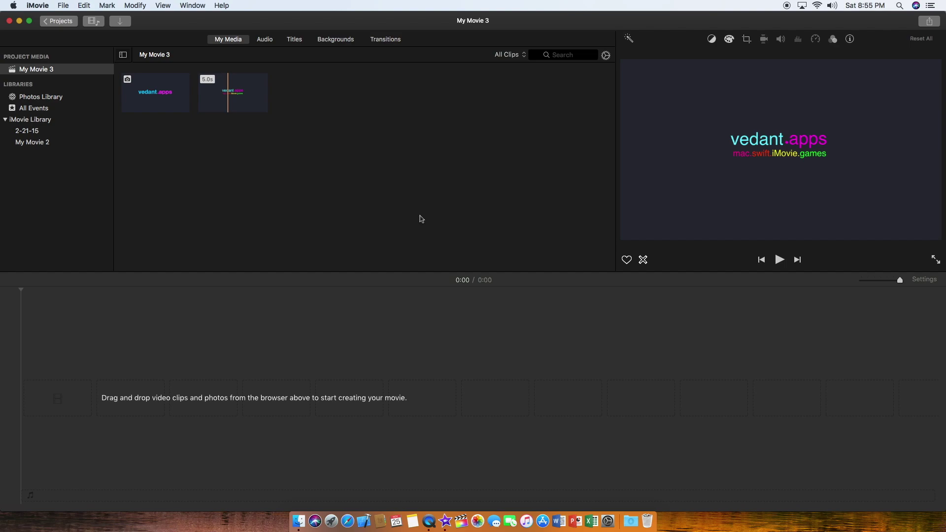
Add the plain vedant.apps logo clip from My Media to the empty My Movie 3 timeline
left_click(138, 90)
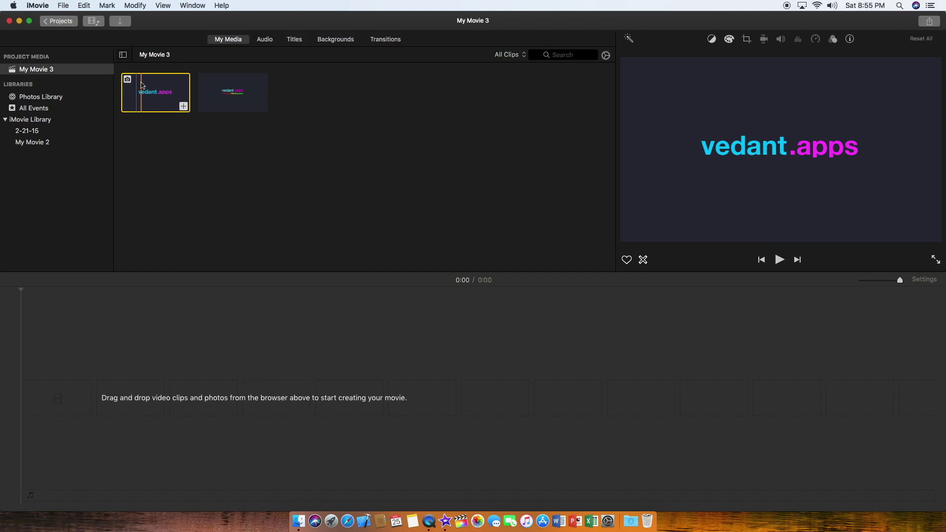
left_click_drag(163, 91, 140, 403)
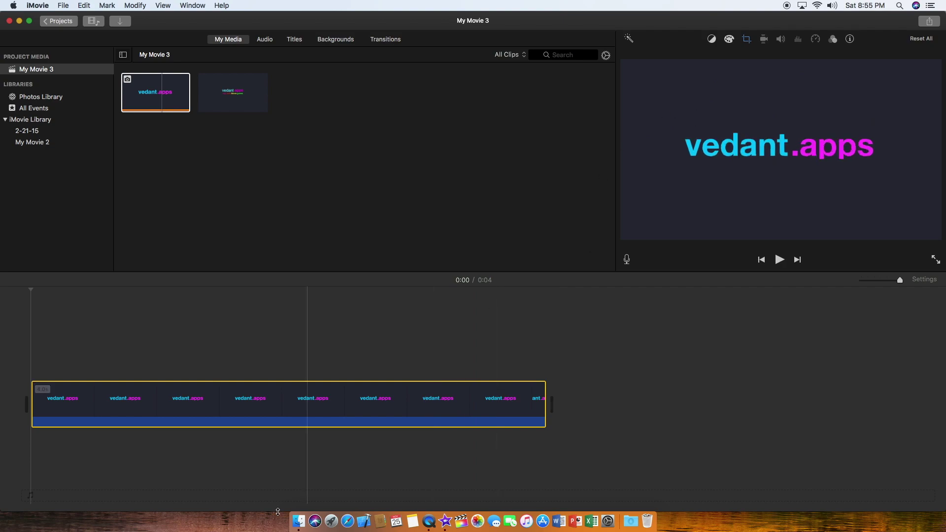
In Ken Burns cropping, shrink the start frame and place it over the title's right '.apps' side
left_click(276, 407)
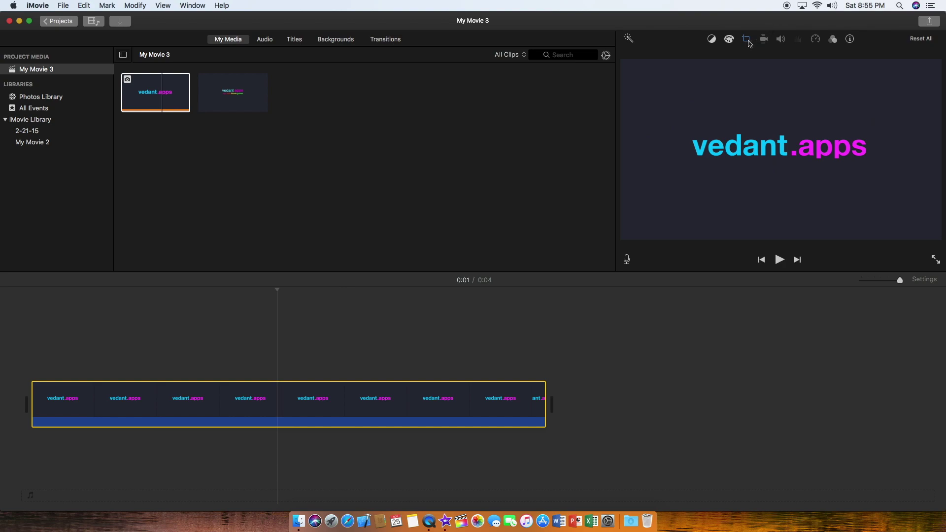
left_click(748, 39)
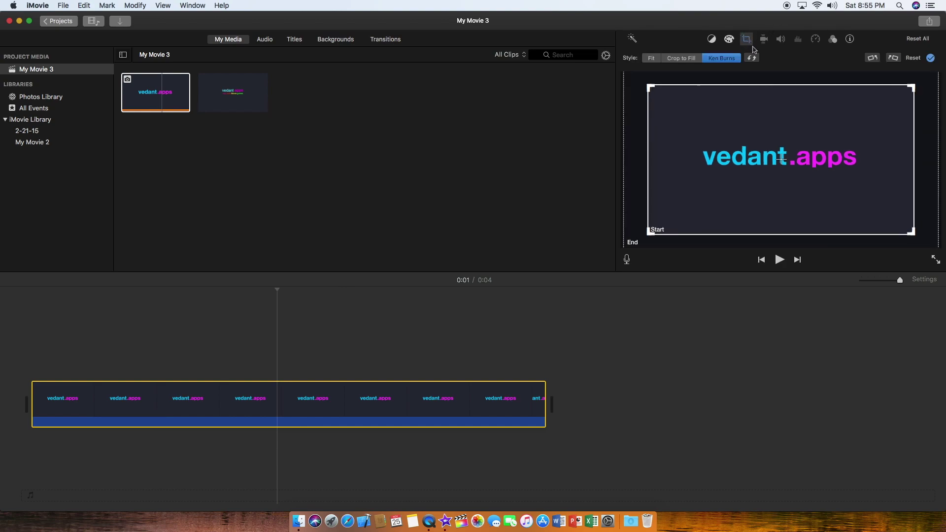
left_click_drag(648, 231, 755, 172)
left_click_drag(880, 161, 888, 178)
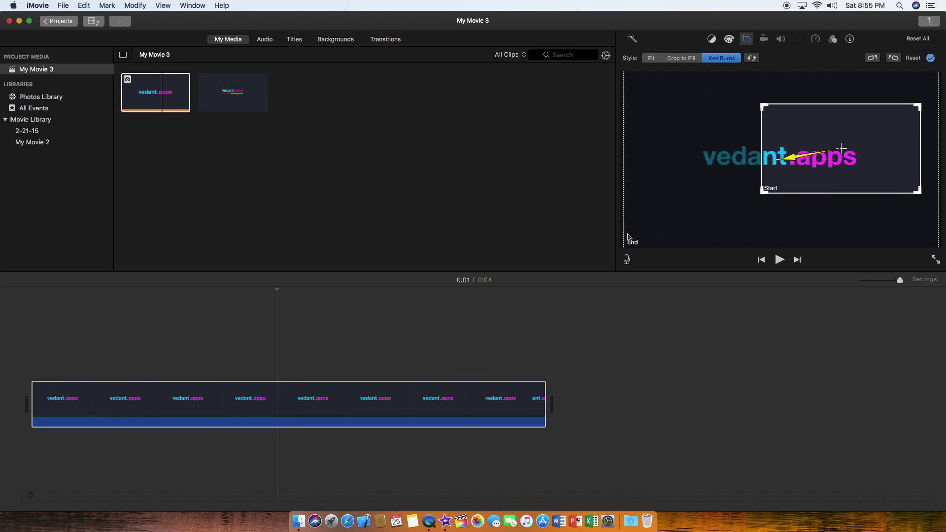
Size and position the end frame around 'vedant', then enlarge the start frame slightly
left_click(649, 110)
left_click_drag(624, 73, 733, 135)
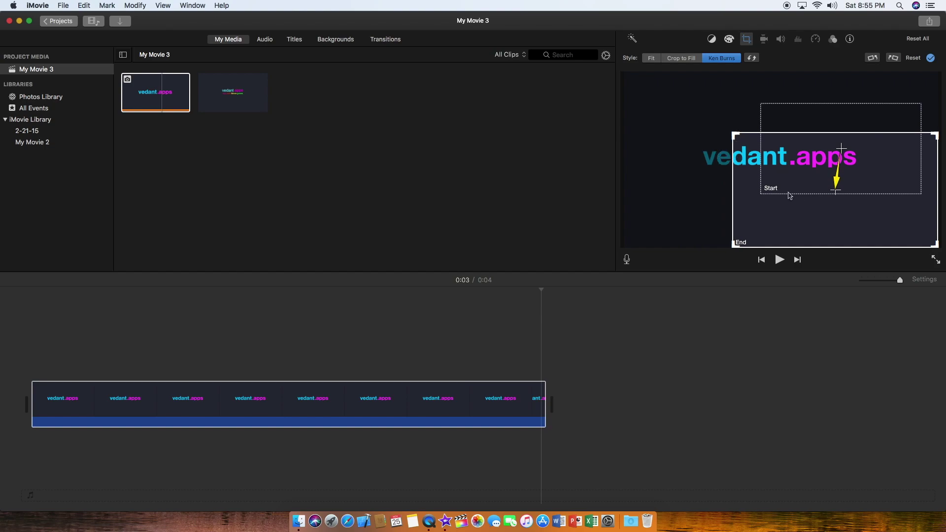
left_click_drag(786, 194, 693, 164)
left_click_drag(844, 108, 765, 152)
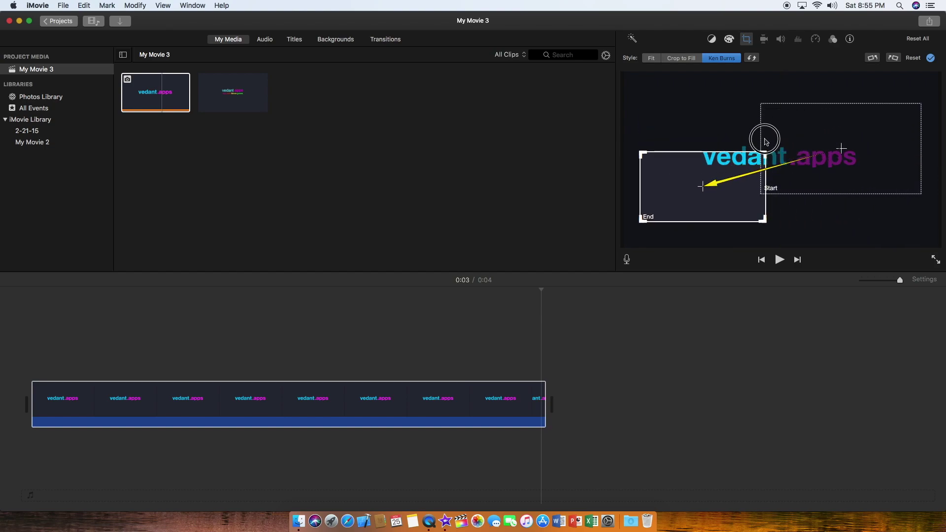
left_click_drag(739, 187, 744, 161)
left_click_drag(761, 124, 784, 103)
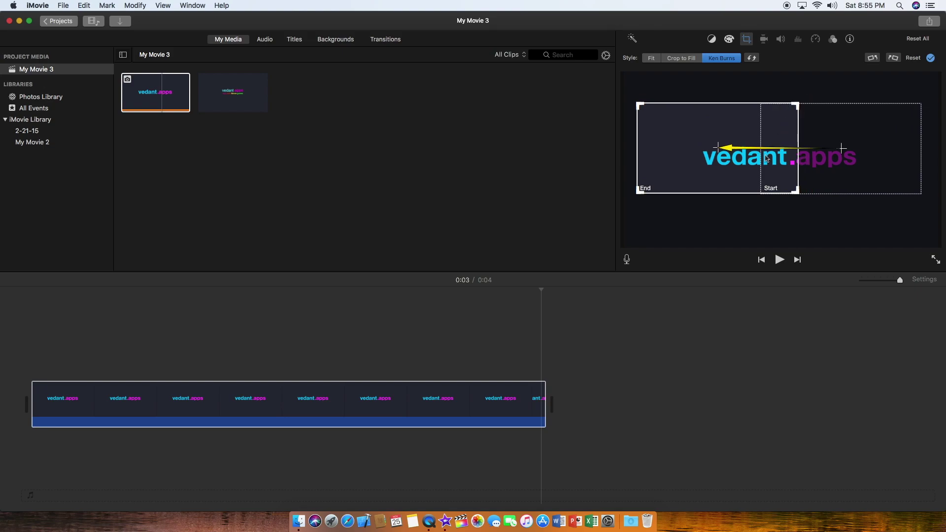
left_click(767, 157)
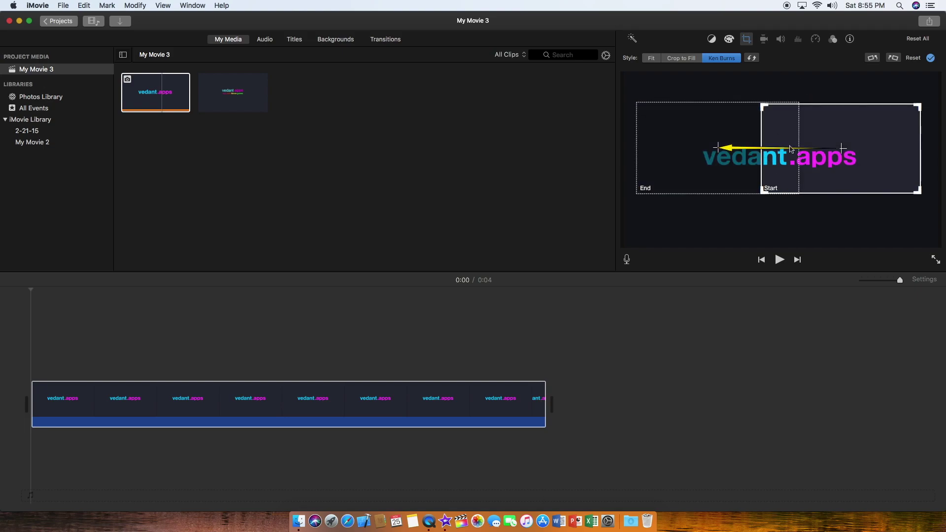
left_click_drag(759, 105, 757, 102)
Apply the right-to-left Ken Burns pan and preview it in the viewer
left_click(931, 58)
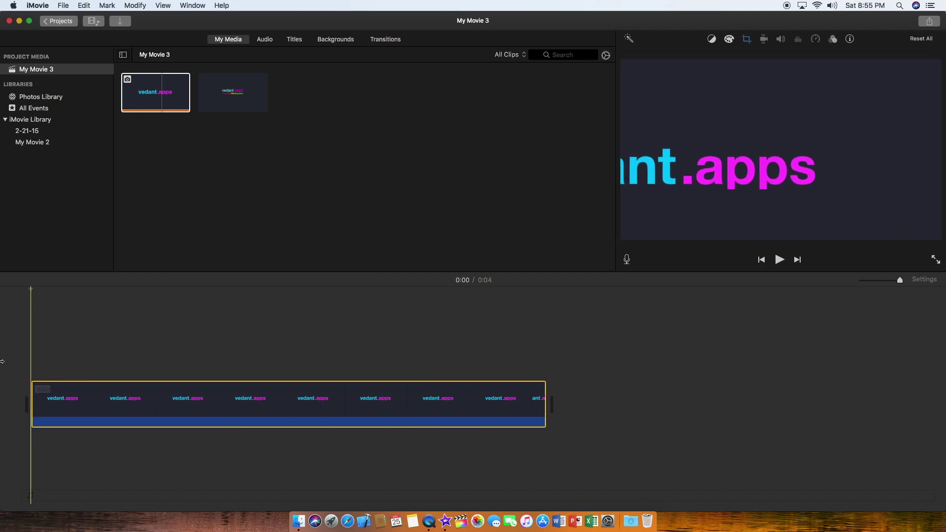
left_click(781, 260)
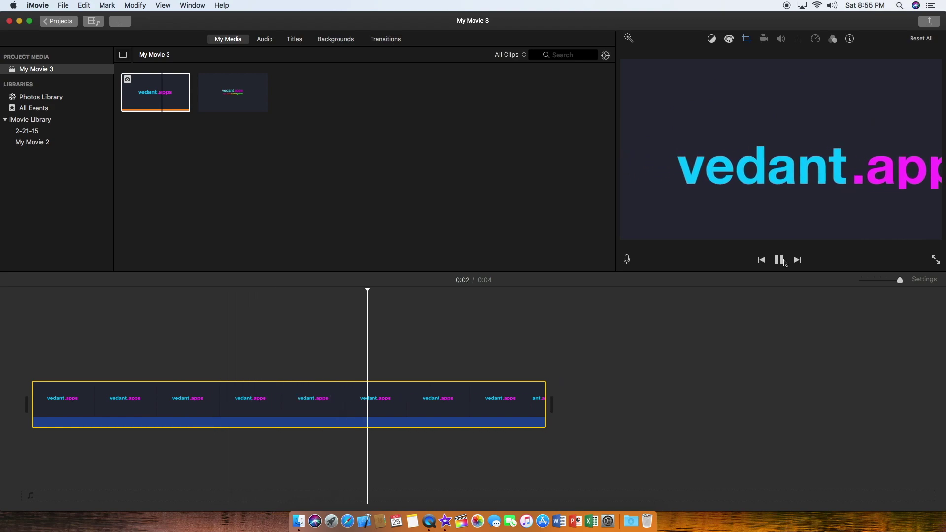
key("space")
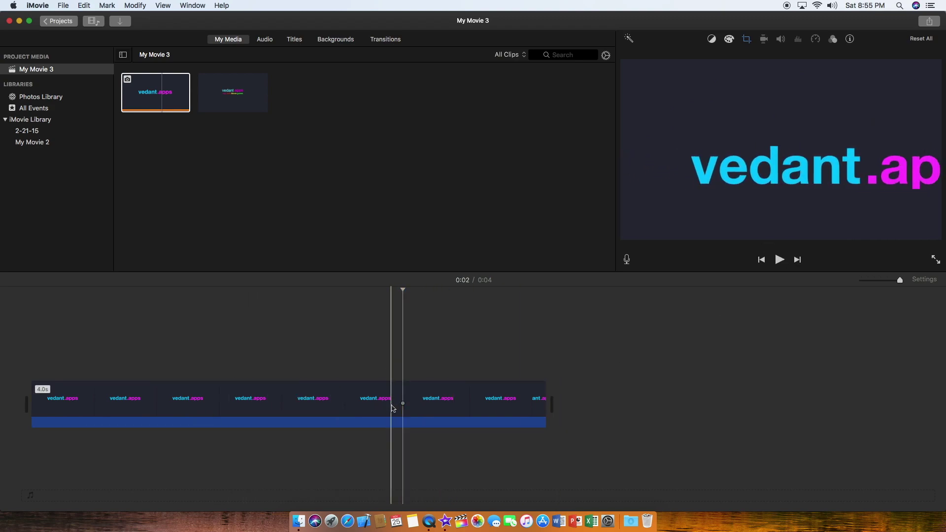
left_click(393, 405)
Swap the pan's start and end frames so it sweeps left to right, then preview it
left_click(748, 39)
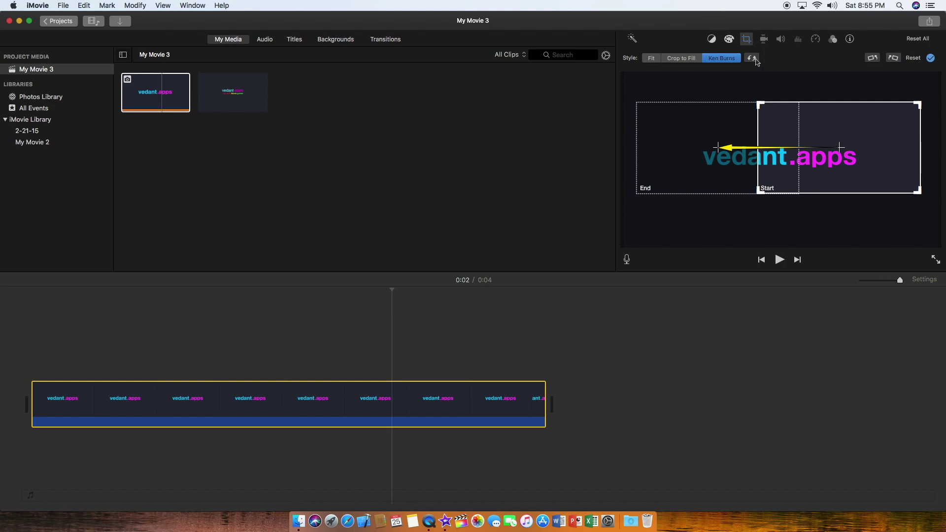
left_click(751, 58)
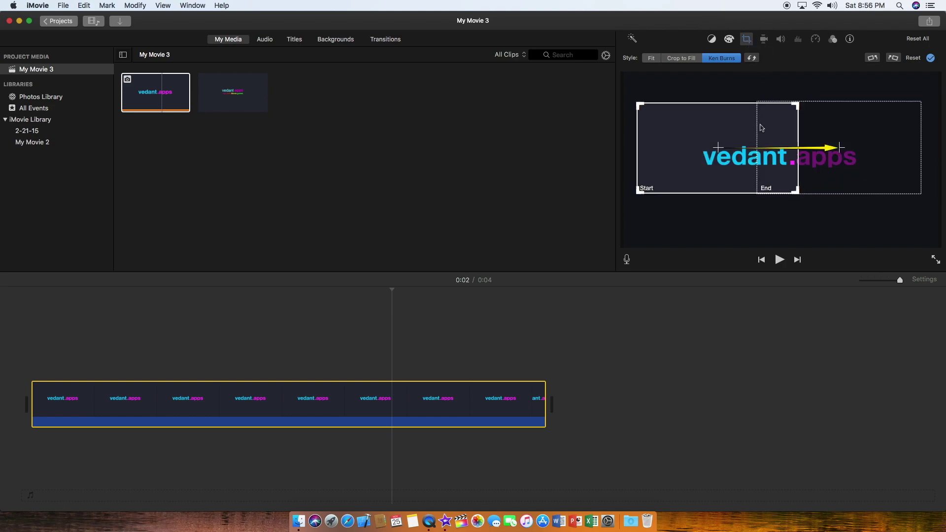
left_click(931, 58)
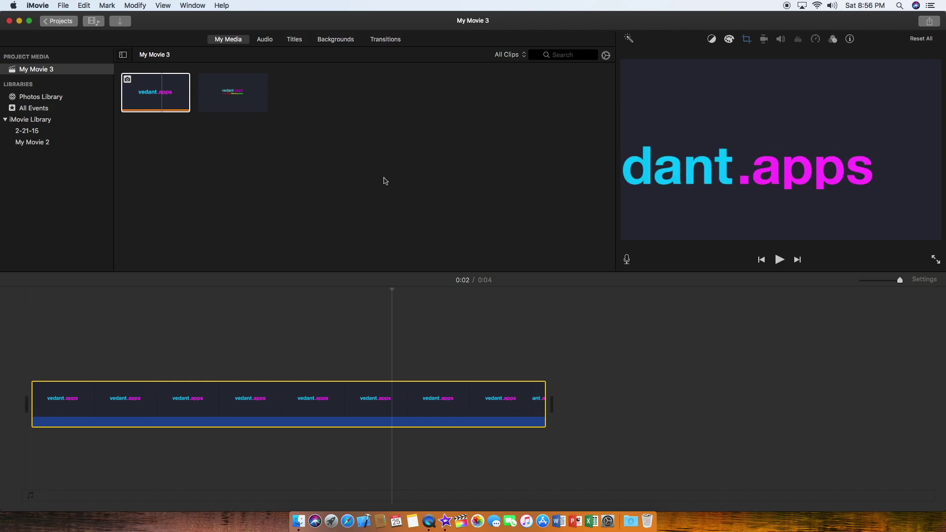
left_click(3, 338)
left_click(782, 260)
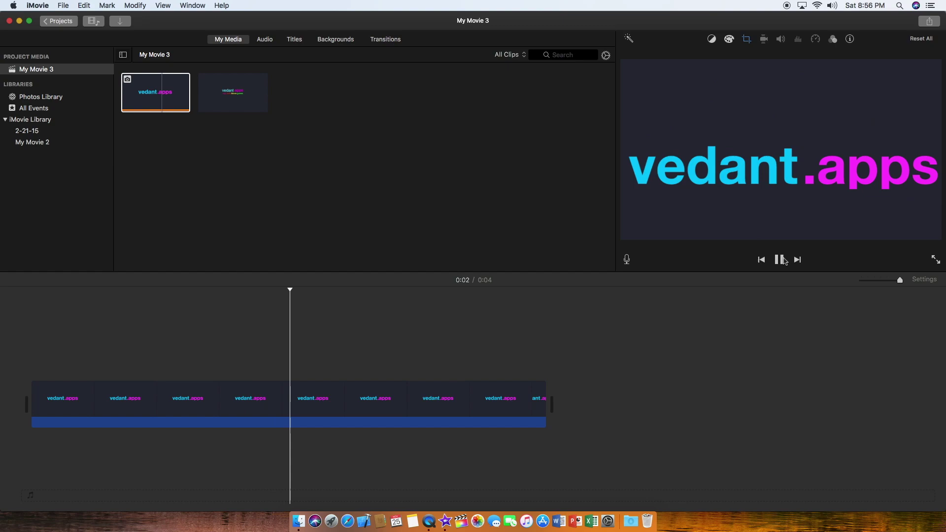
left_click(785, 261)
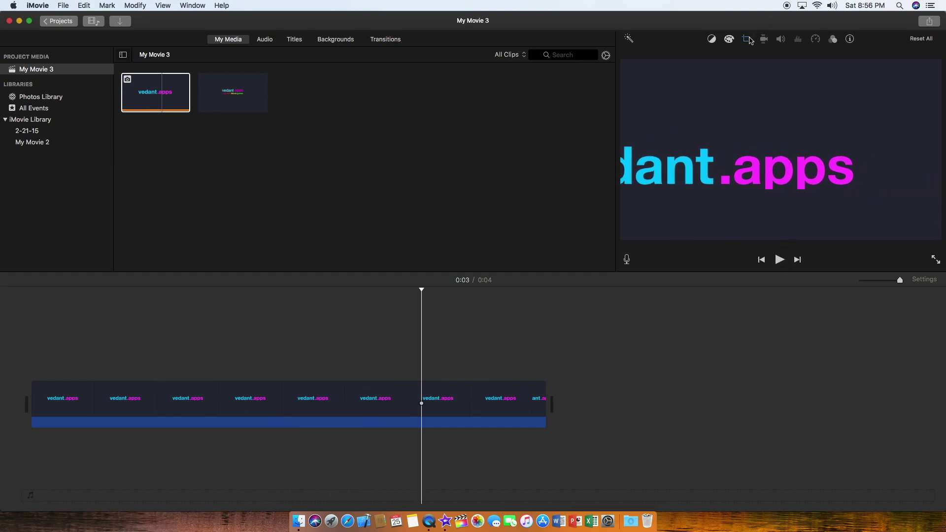
left_click(748, 39)
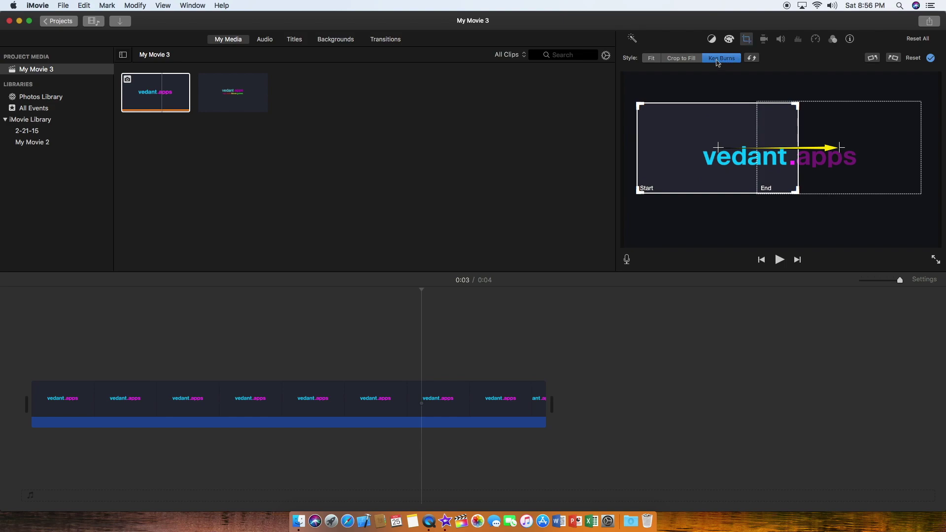
Apply Crop to Fill with an enlarged crop area centred on the title
left_click(685, 60)
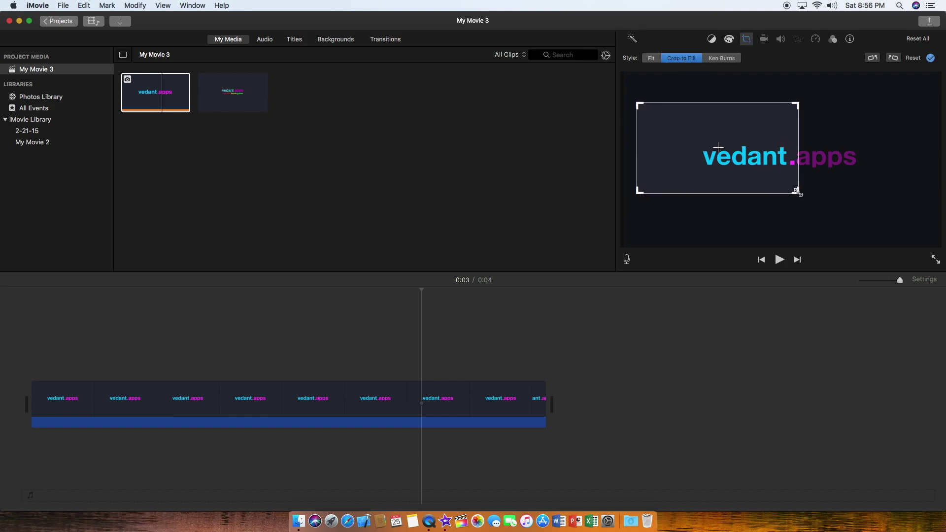
left_click_drag(797, 192, 826, 226)
left_click_drag(732, 180, 776, 183)
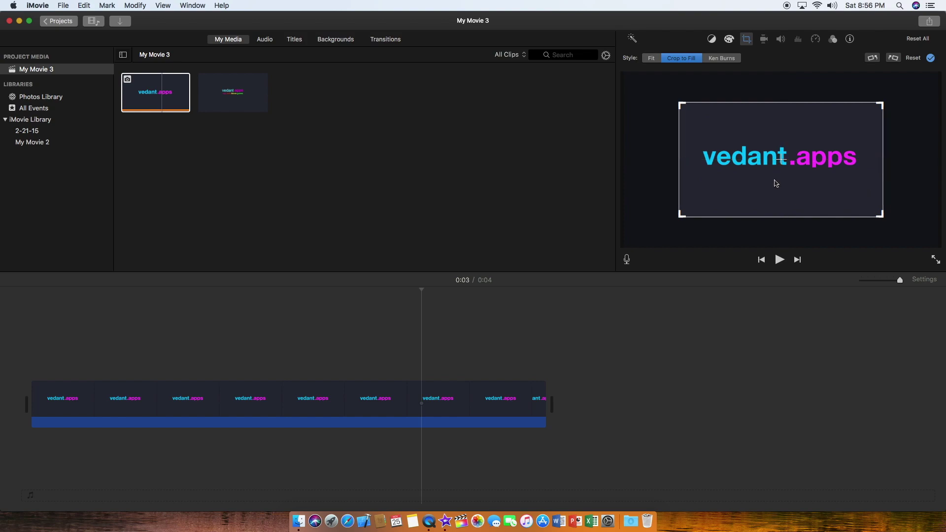
left_click(931, 57)
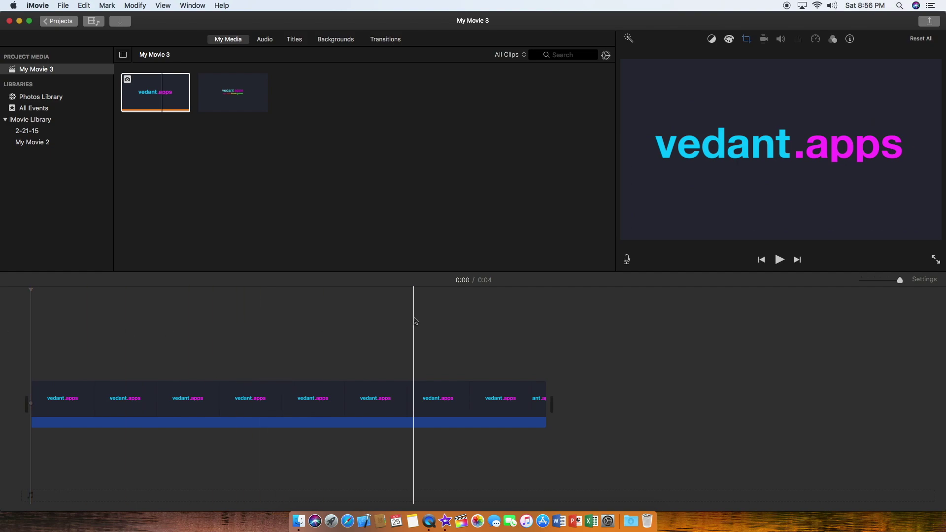
Change the logo clip's framing style to Fit so the full frame shows
left_click(371, 327)
left_click(746, 40)
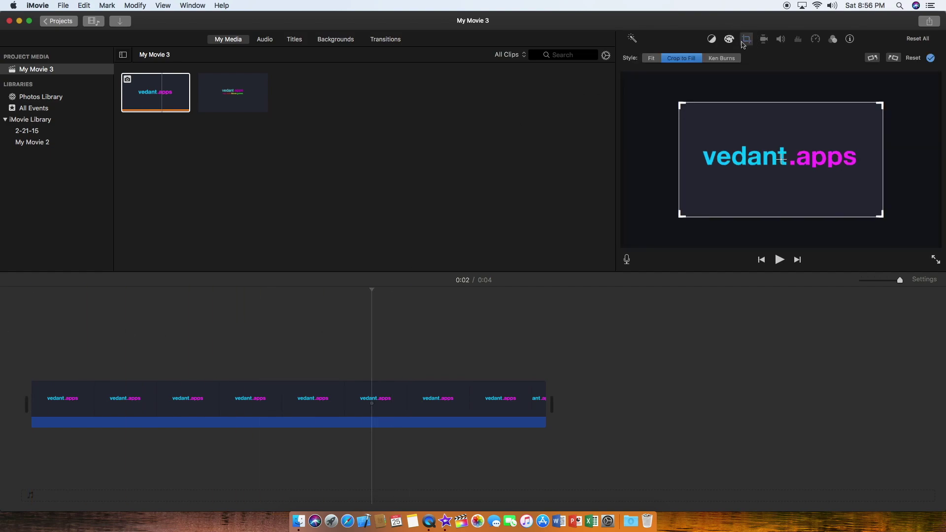
left_click(651, 58)
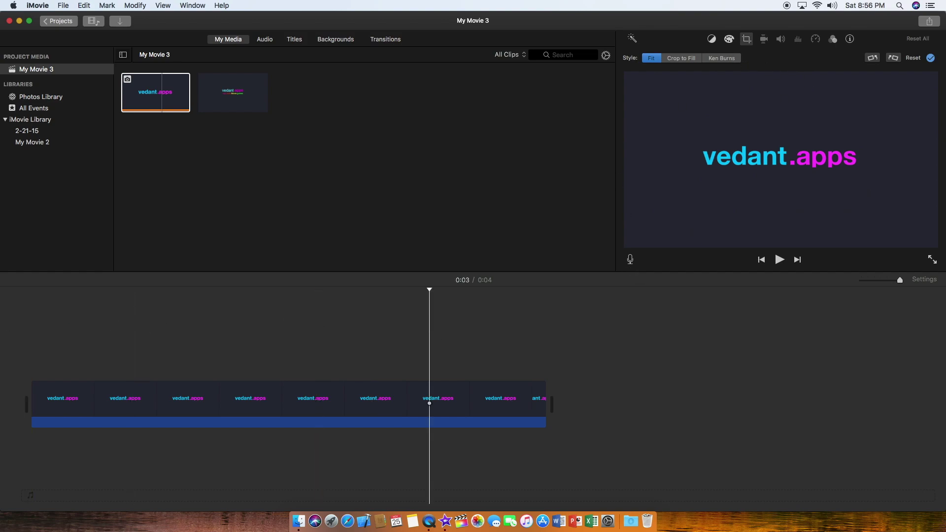
Replace the still logo clip with a 2-second excerpt of the second, animated logo clip
left_click(460, 397)
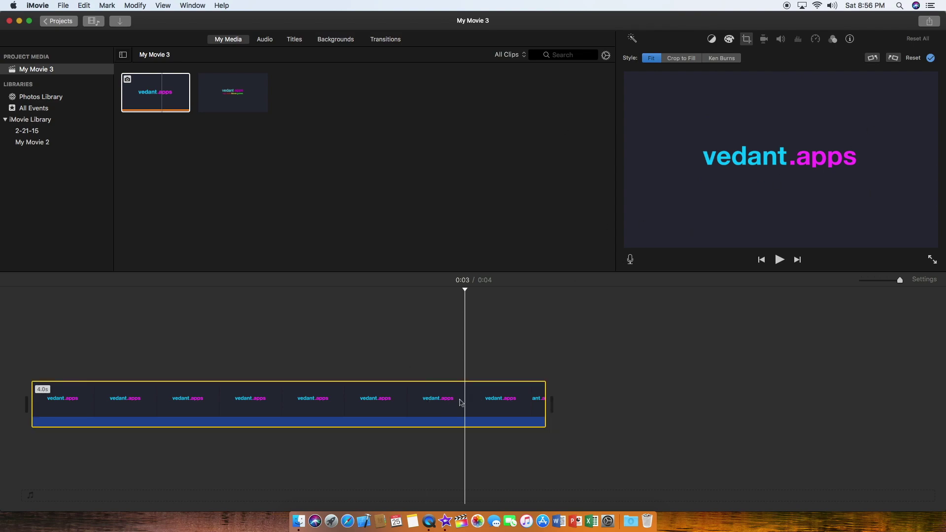
key("Delete")
left_click(245, 81)
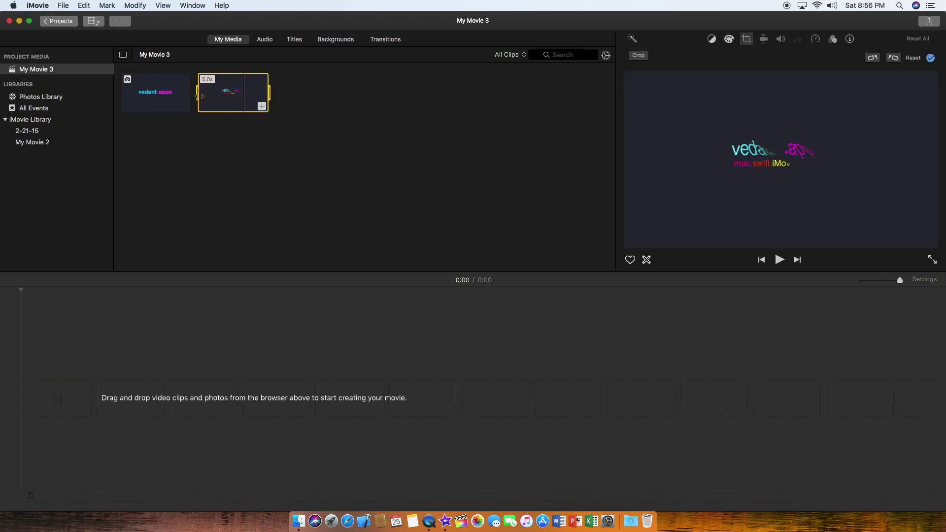
left_click(235, 95)
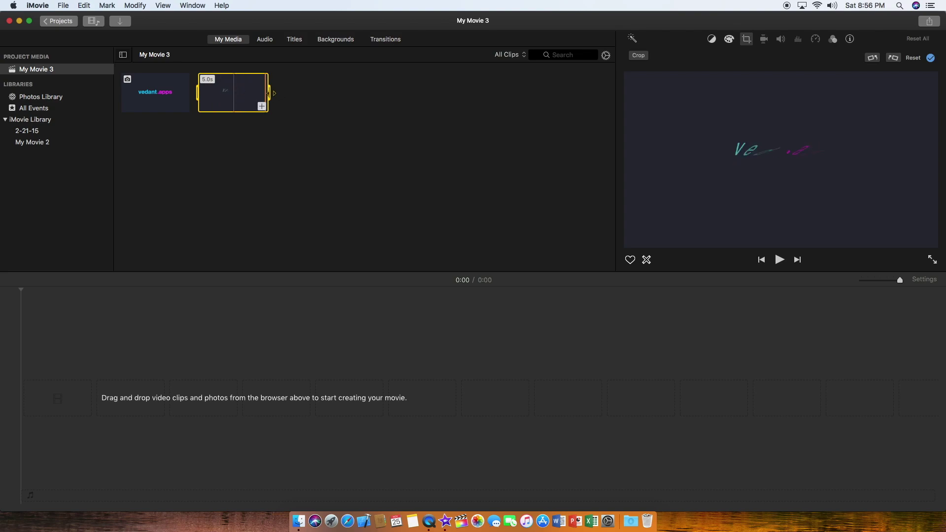
left_click_drag(235, 94, 236, 364)
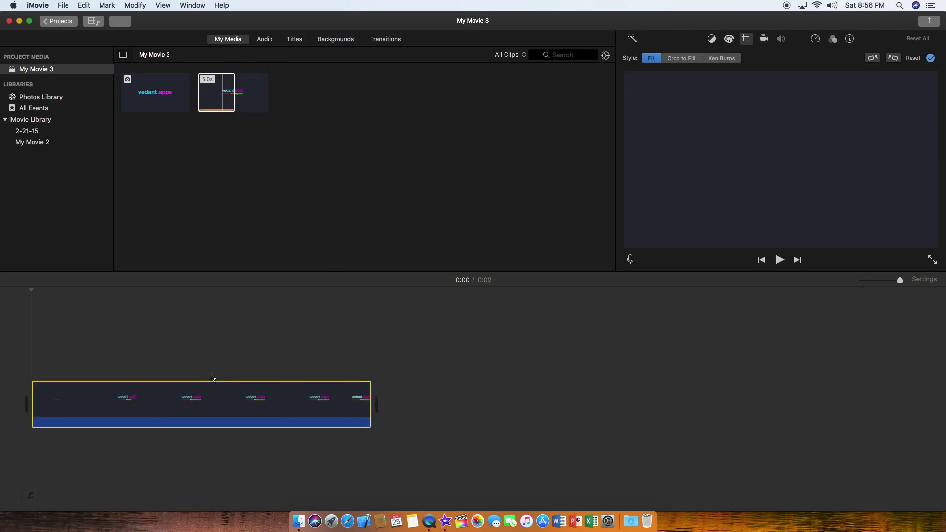
left_click(153, 368)
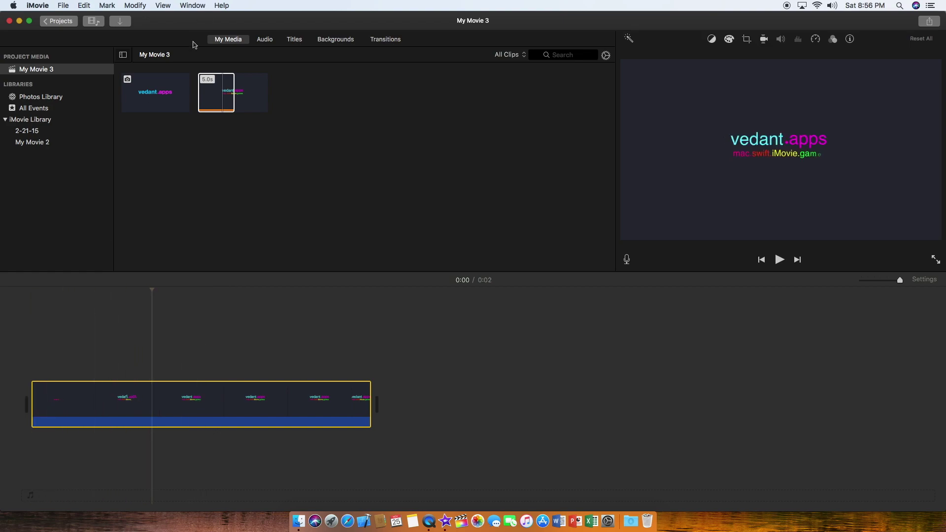
Give the 2-second clip a Ken Burns zoom from the full frame to a tight end frame on the title text
left_click(151, 91)
left_click(13, 350)
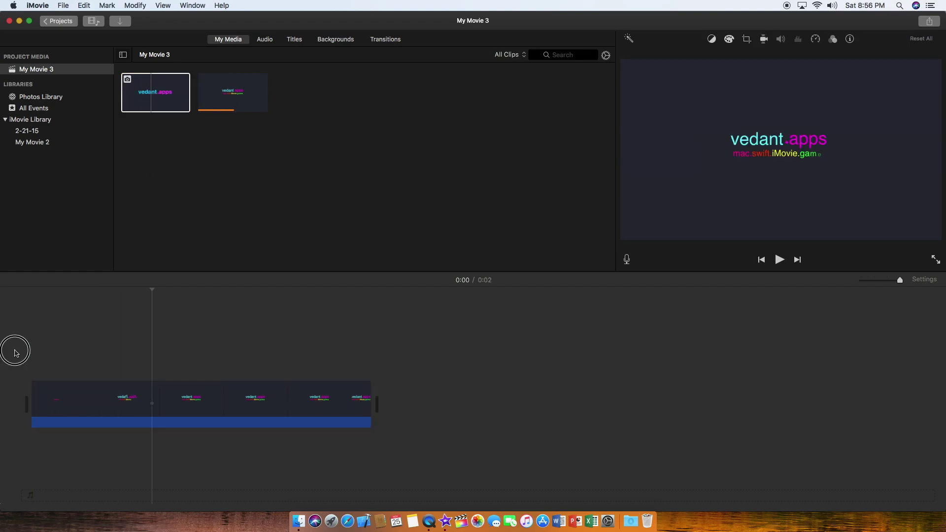
left_click(747, 39)
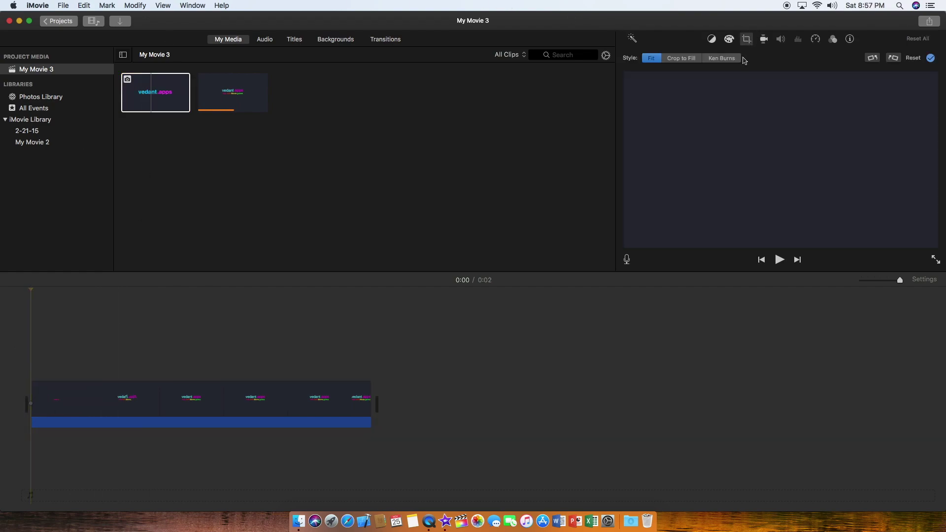
left_click(728, 59)
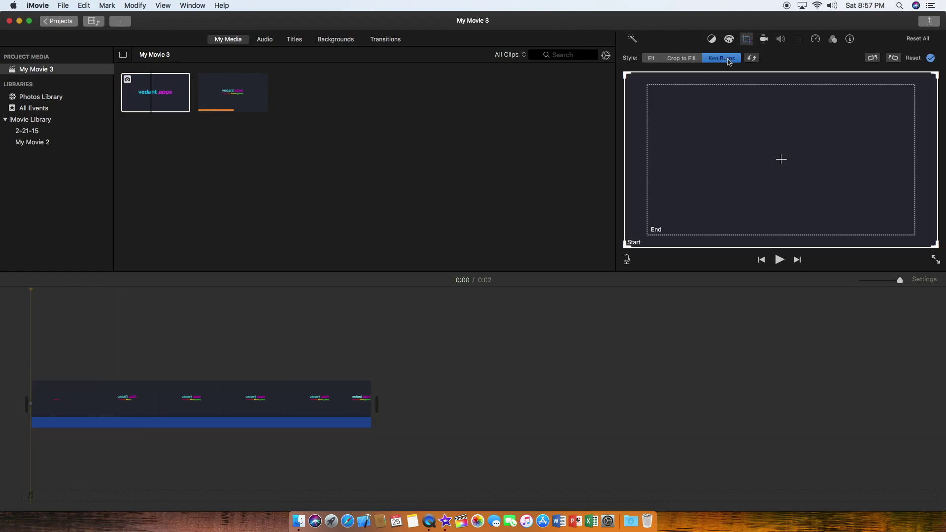
left_click(133, 331)
left_click_drag(653, 238, 750, 199)
left_click_drag(833, 170, 786, 196)
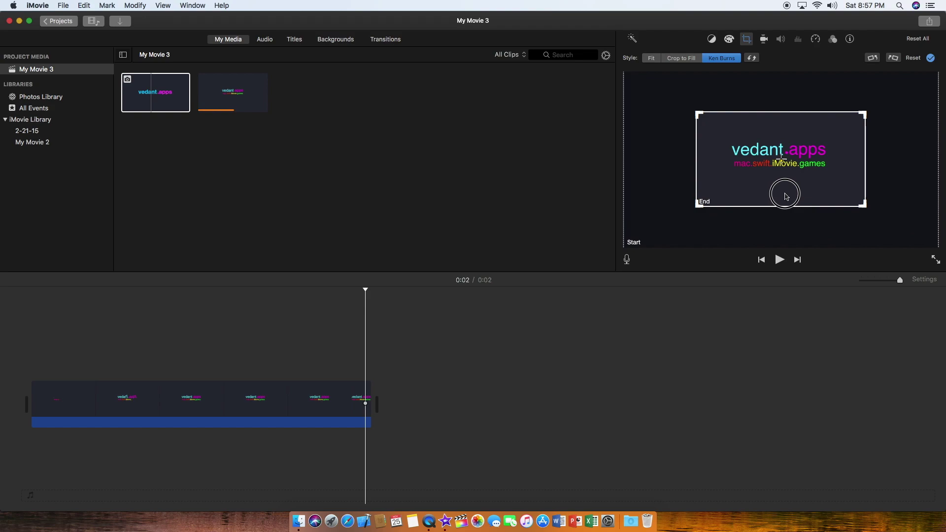
left_click(931, 58)
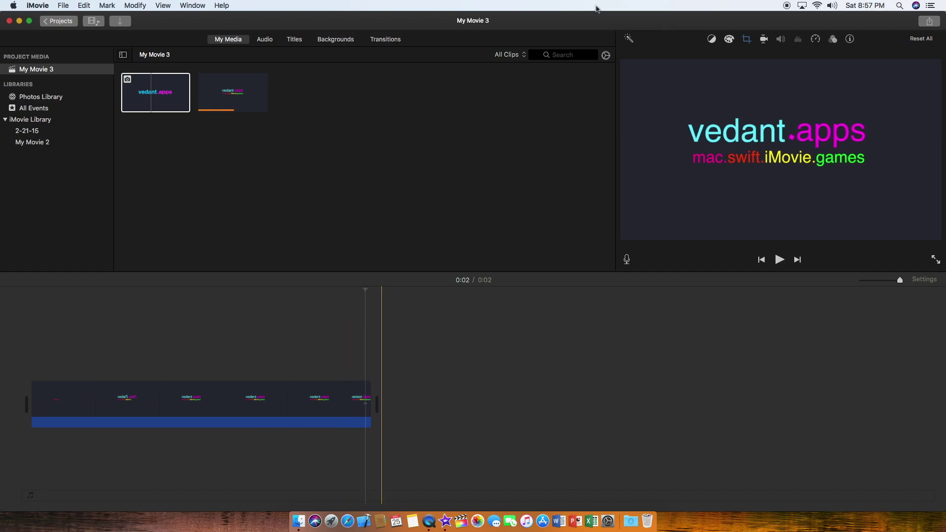
Preview the Ken Burns zoom from the start of the movie
left_click(747, 39)
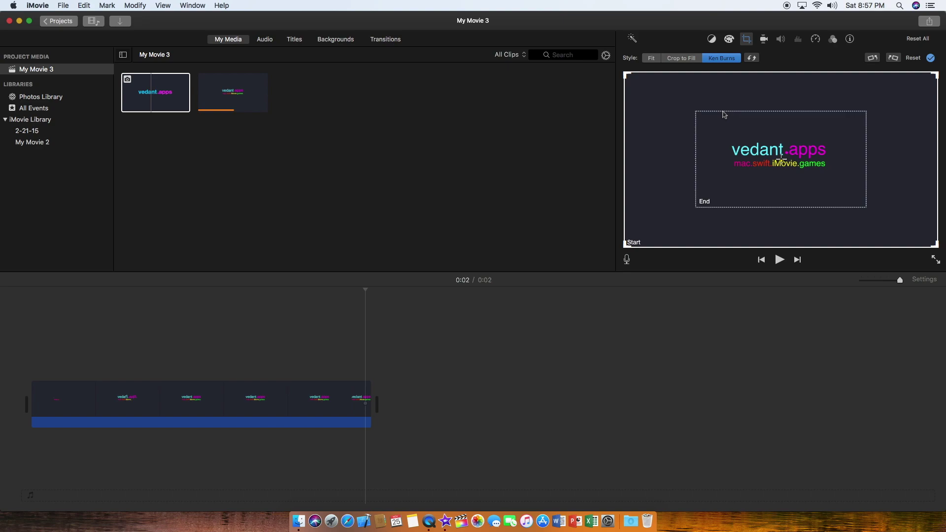
left_click(930, 58)
key("Home")
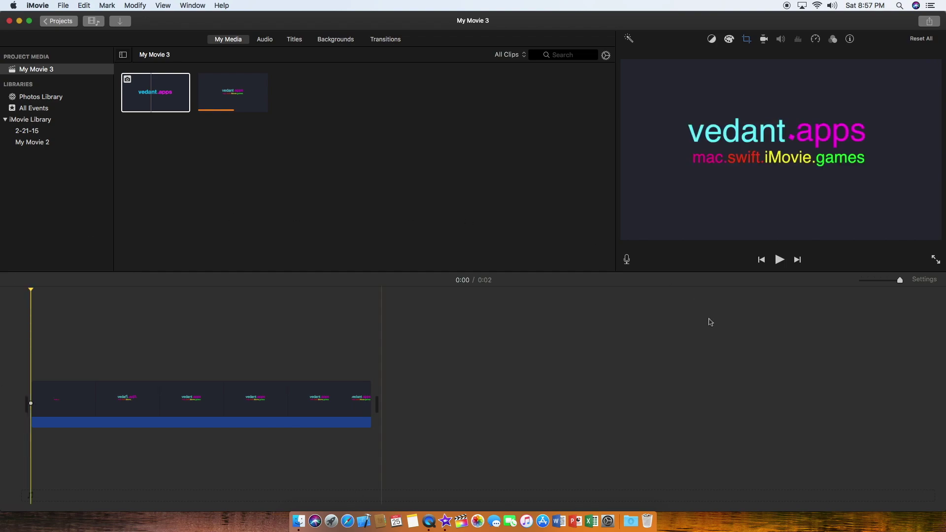
left_click(779, 261)
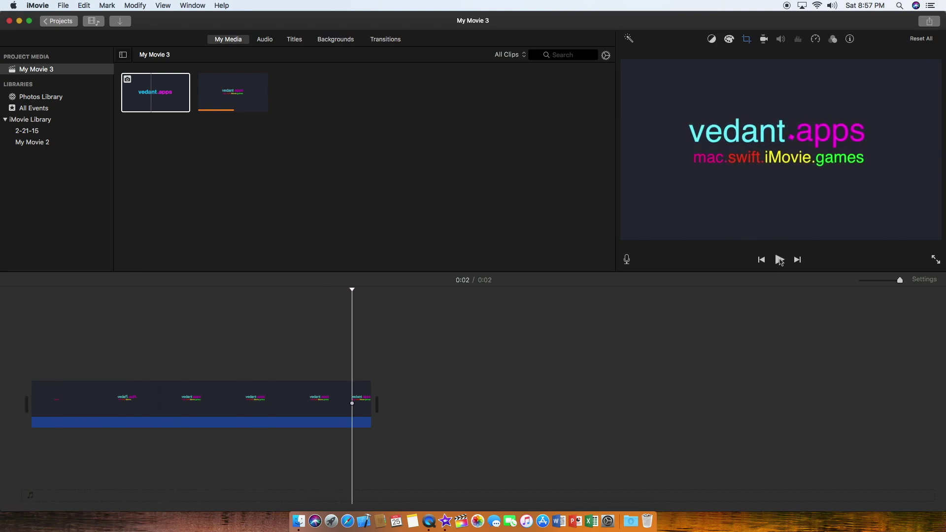
Swap the zoom's start and end so it pulls out from the title, and preview it
left_click(747, 39)
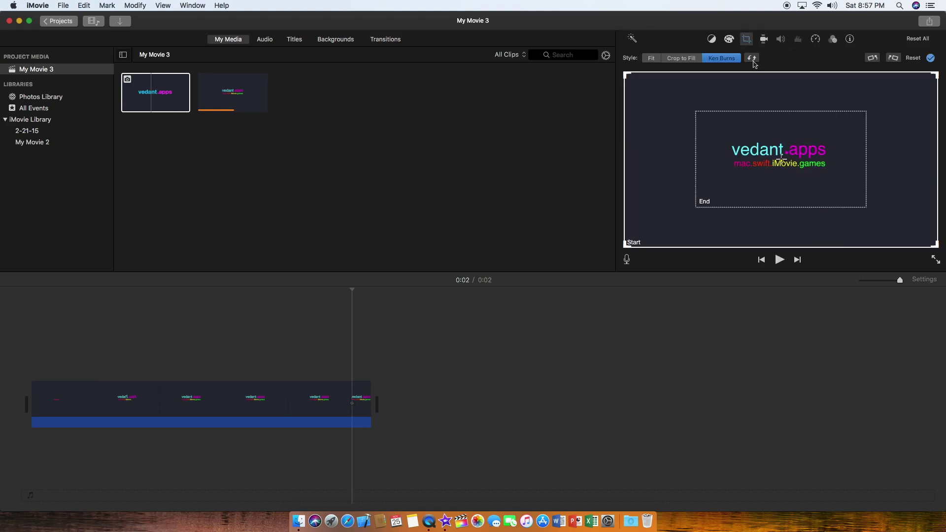
left_click(753, 61)
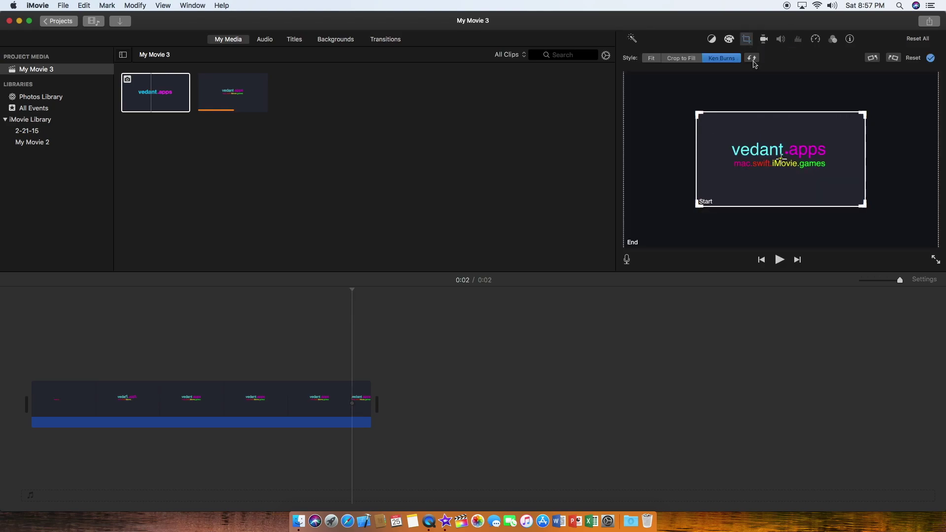
left_click(930, 58)
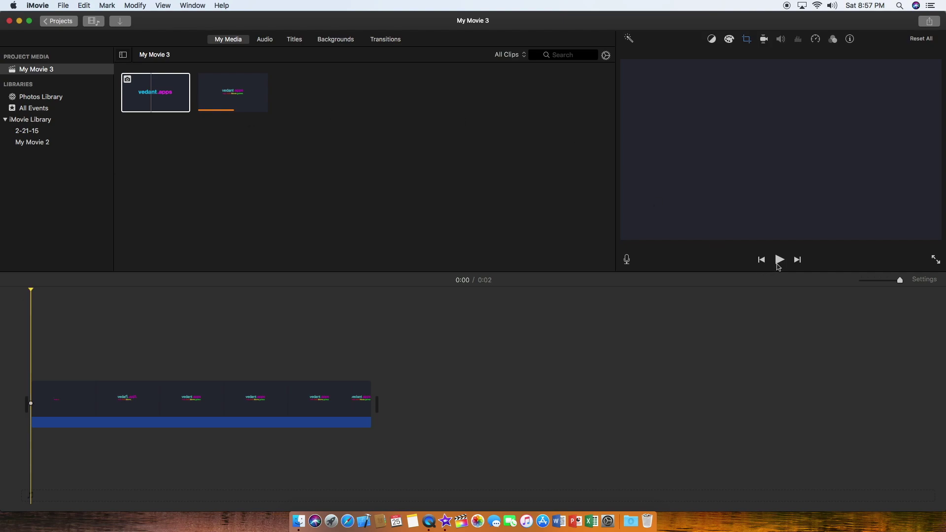
left_click(778, 266)
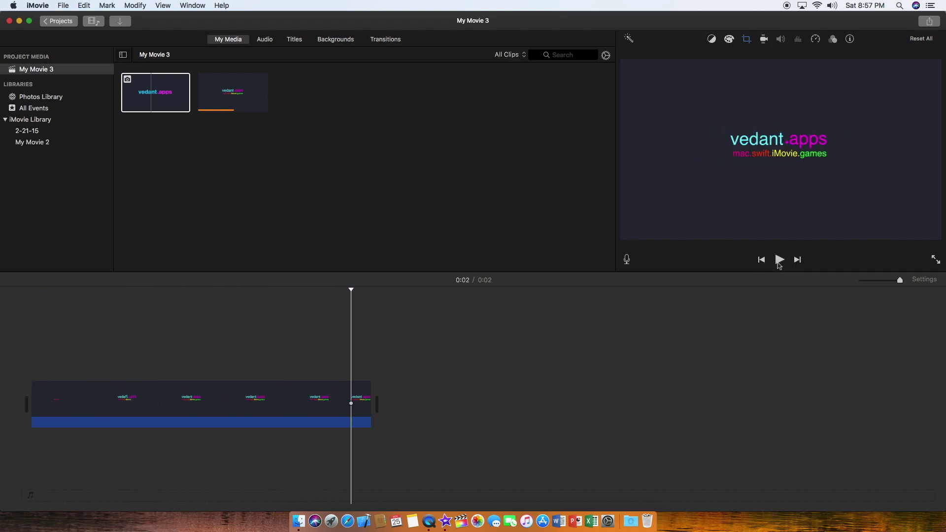
left_click(746, 39)
Apply Crop to Fill with the crop area resized and centred on the title
left_click(684, 58)
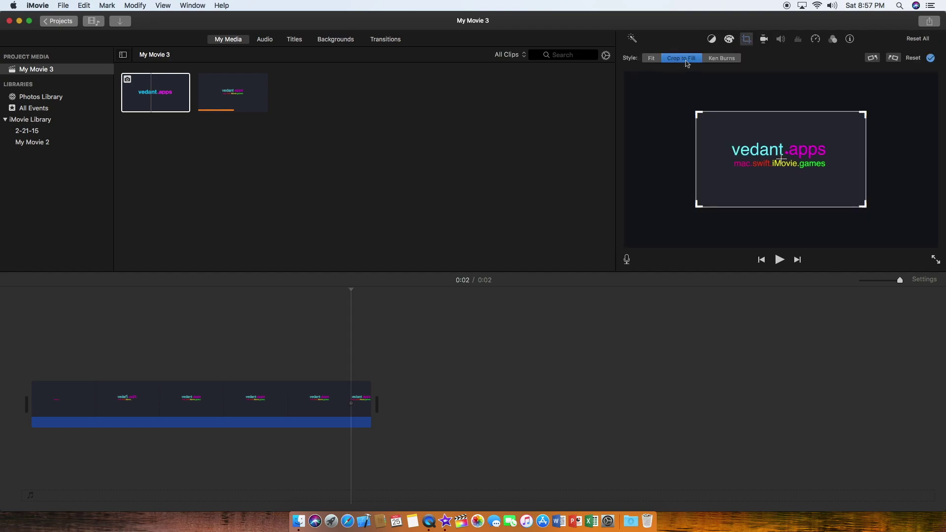
left_click_drag(699, 206, 718, 216)
mouse_move(775, 153)
left_mouse_down()
mouse_move(752, 167)
mouse_move(774, 169)
left_mouse_up()
left_click(930, 57)
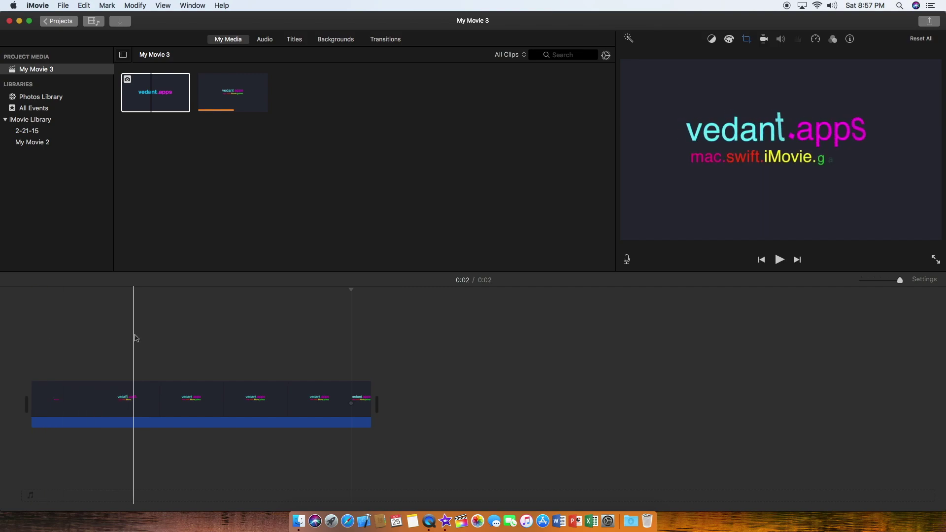
Tighten the Crop to Fill area and re-centre it on the title at one second in
left_click(187, 327)
left_click(747, 40)
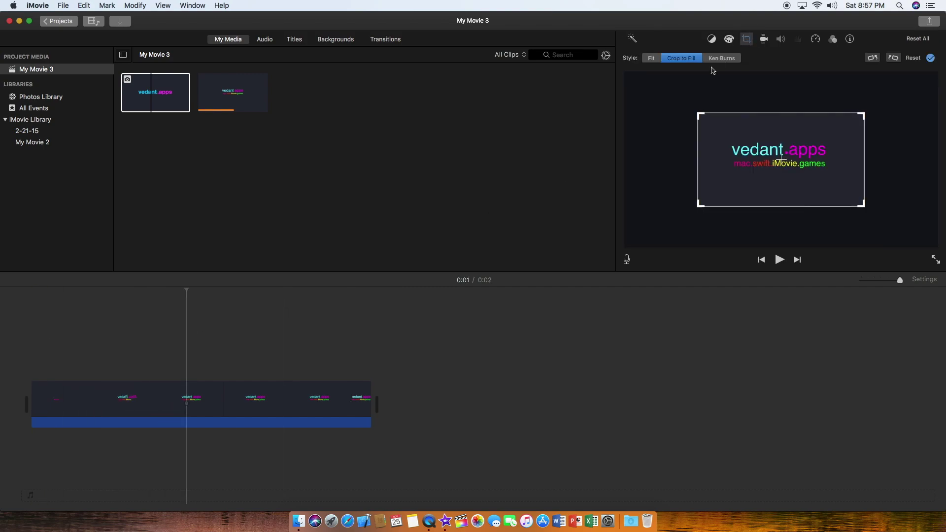
left_click_drag(699, 113, 769, 157)
left_click_drag(824, 183, 806, 176)
left_click(930, 58)
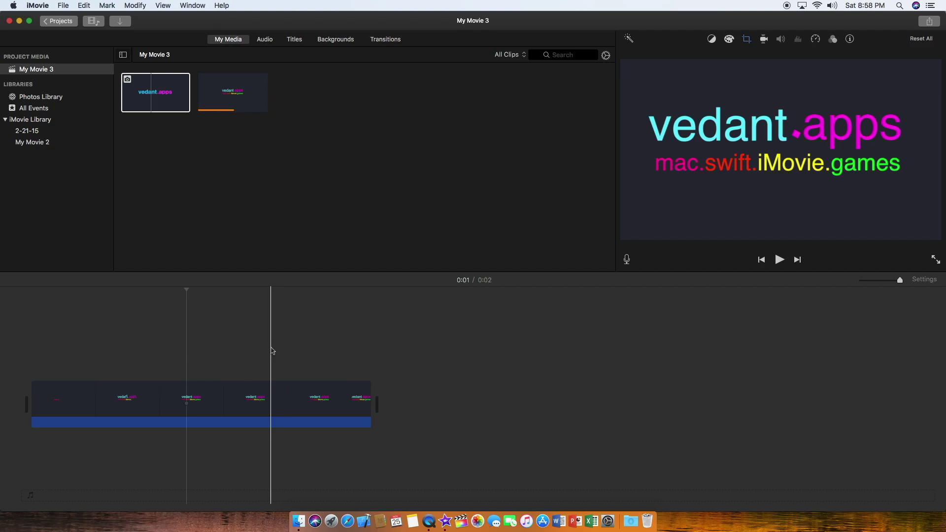
left_click(245, 348)
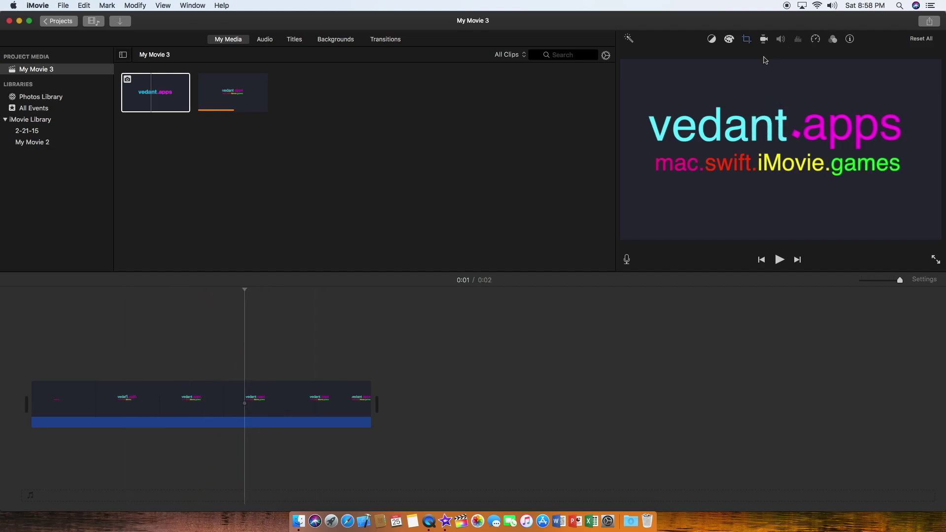
Set the cropped clip's framing style to Fit and apply it
left_click(747, 39)
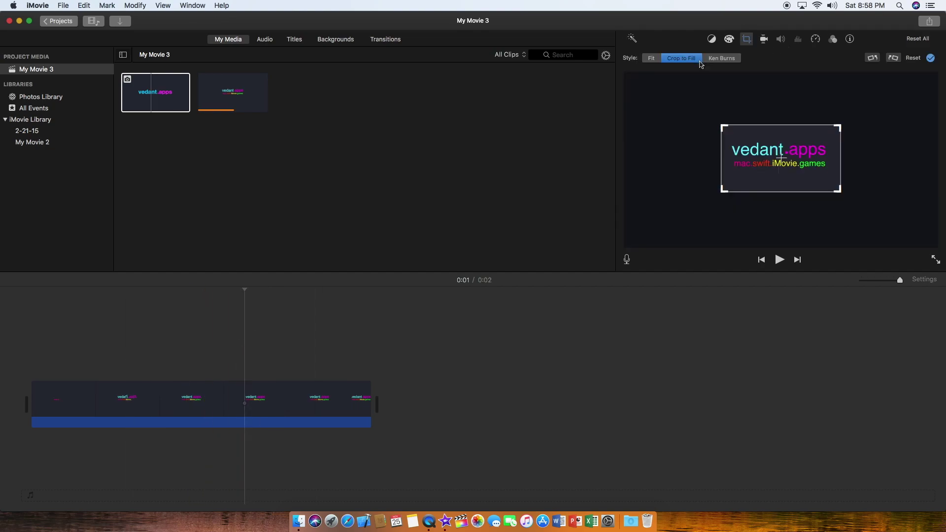
left_click(648, 58)
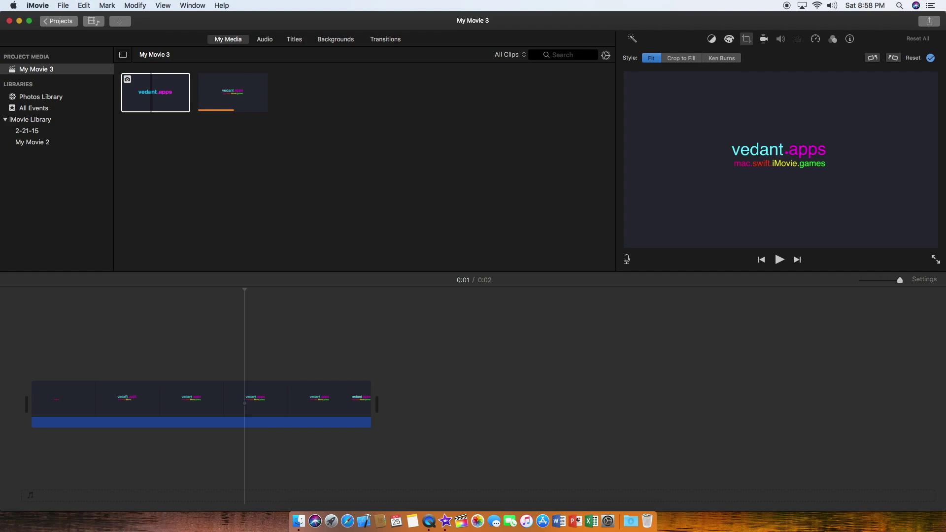
left_click(930, 58)
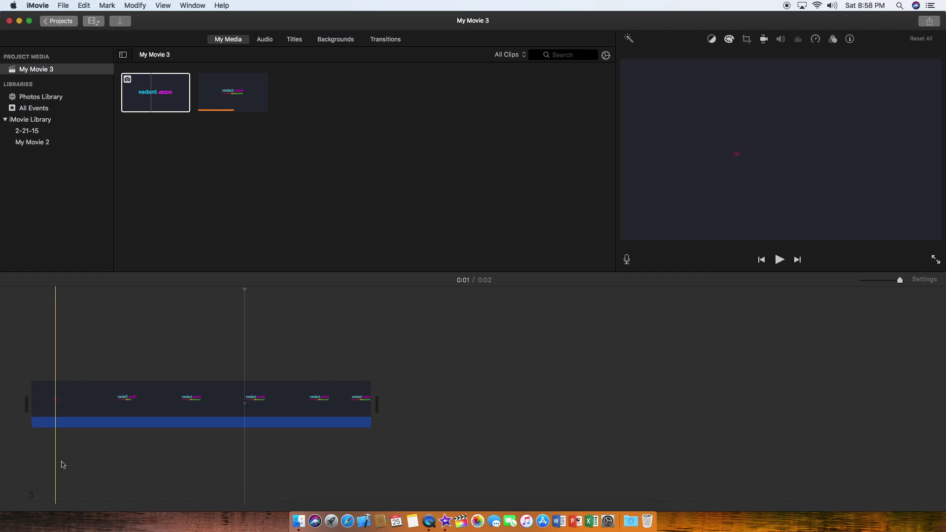
Replace the timeline clip with a 2.5-second opening range of the second logo clip
left_click(220, 401)
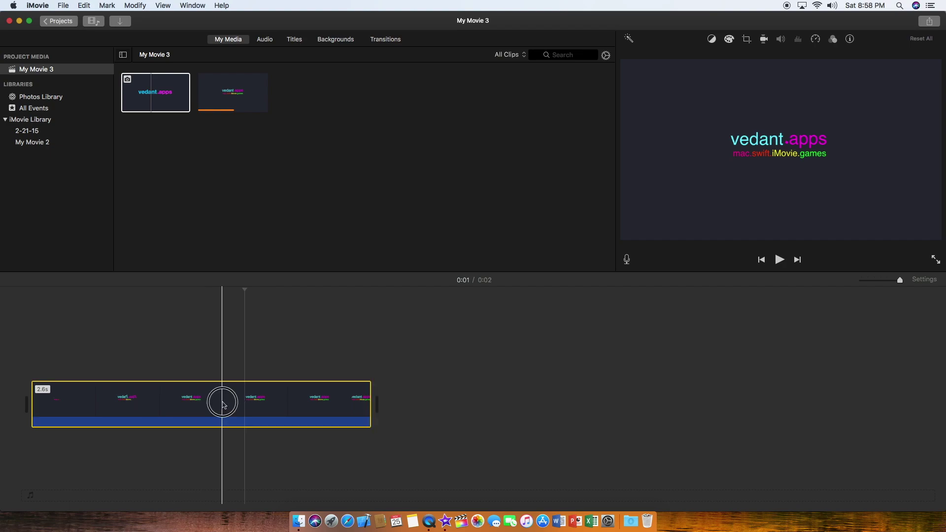
key("Delete")
left_click(261, 96)
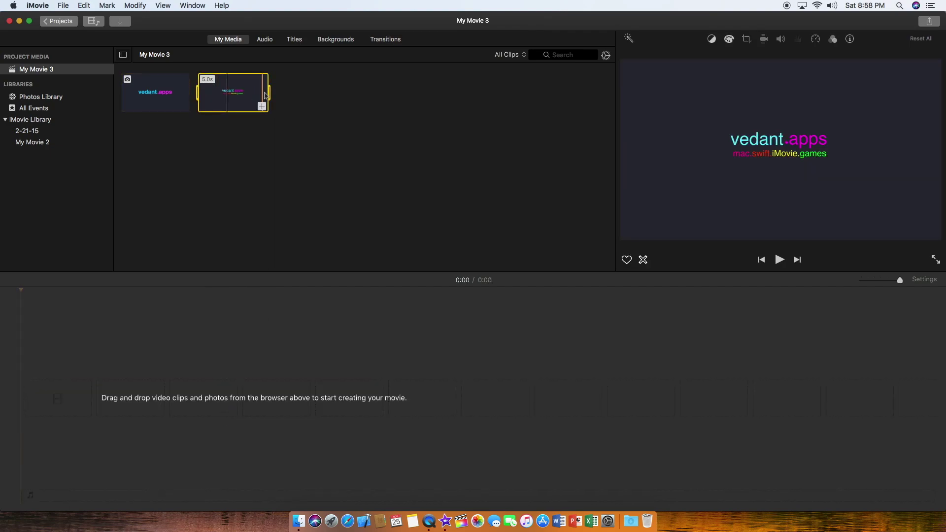
left_click_drag(269, 92, 222, 398)
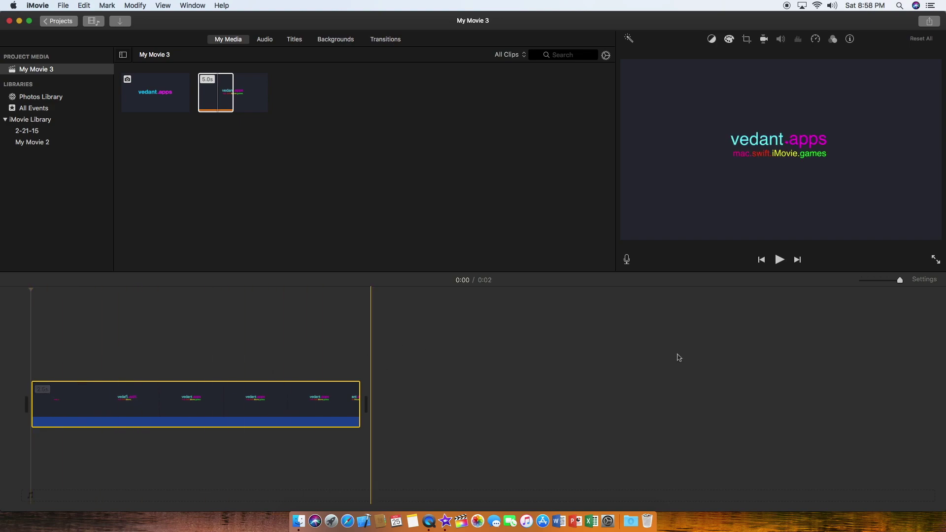
Switch the new clip to Ken Burns and shrink its end frame toward the upper right
left_click(748, 38)
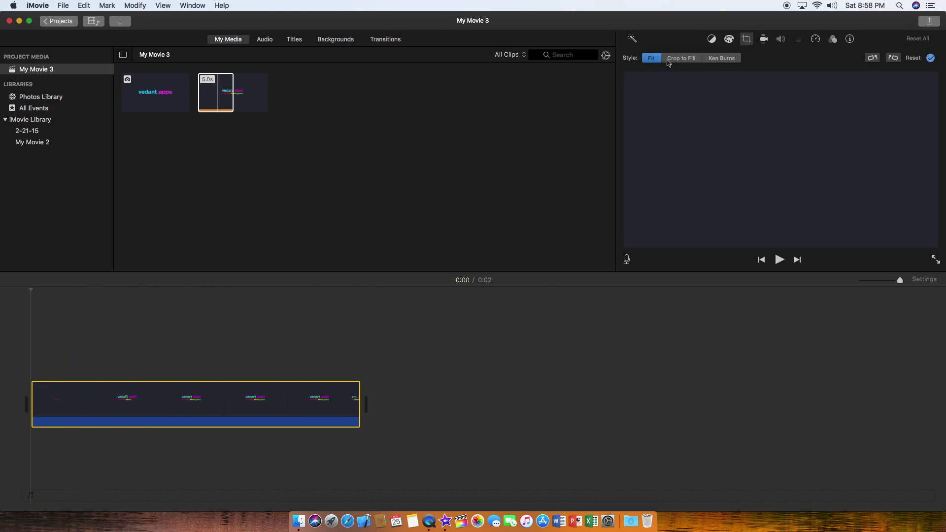
left_click(196, 355)
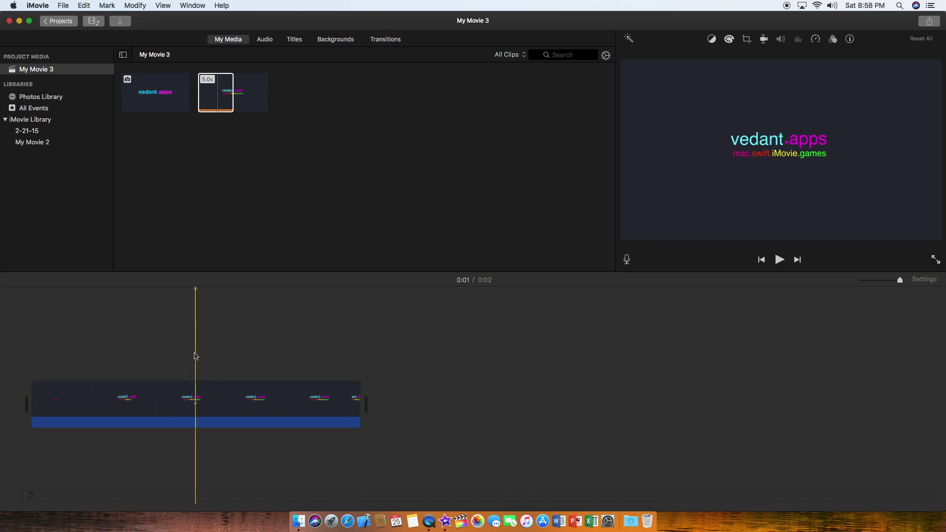
left_click(748, 40)
left_click(747, 39)
left_click(682, 58)
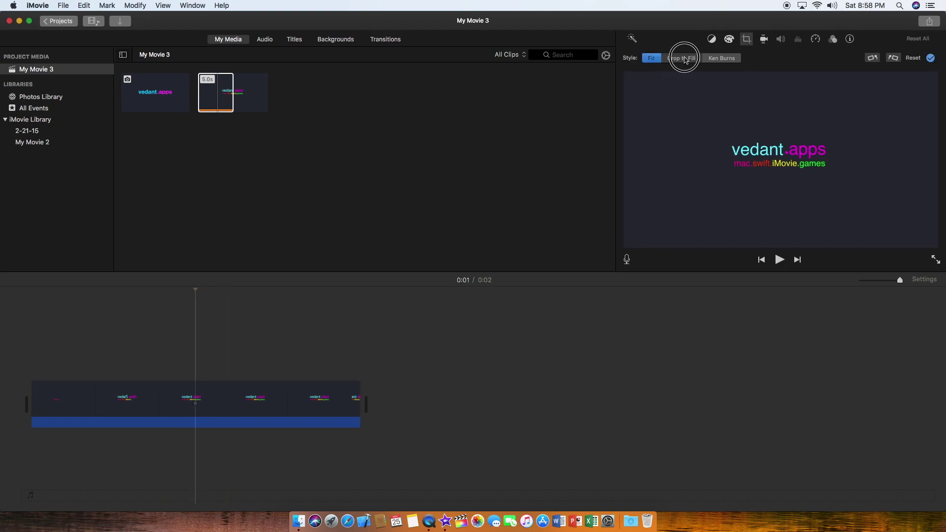
left_click(724, 58)
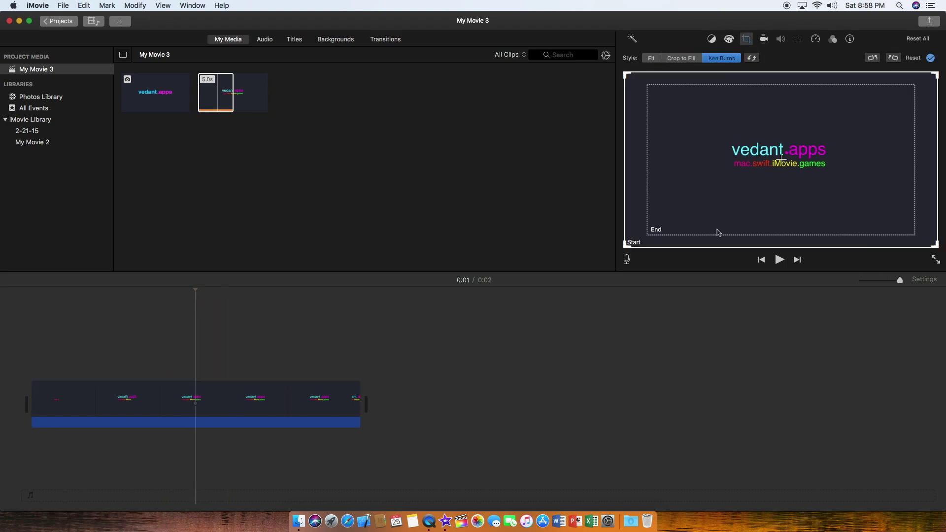
left_click(649, 234)
left_click_drag(650, 236, 763, 170)
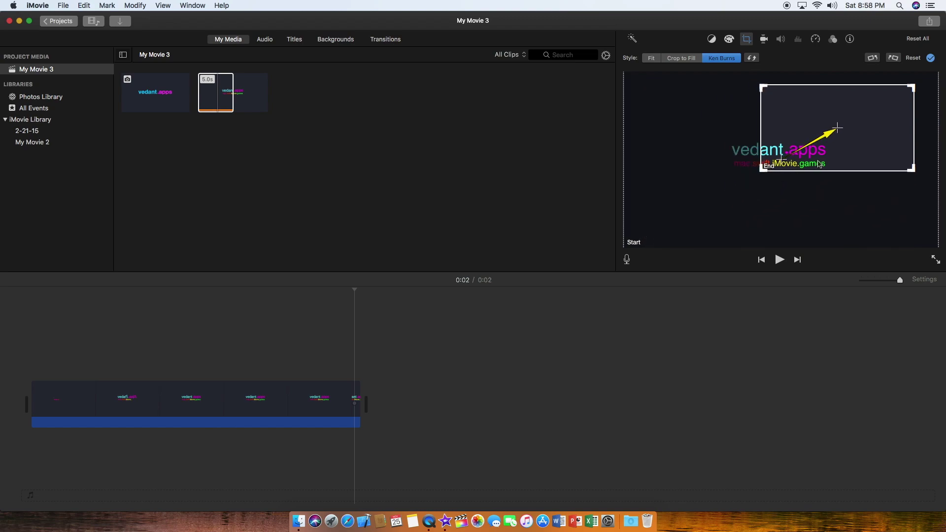
Shrink the start frame into the lower-left corner, push the end frame further upper-right, and apply
left_click(642, 233)
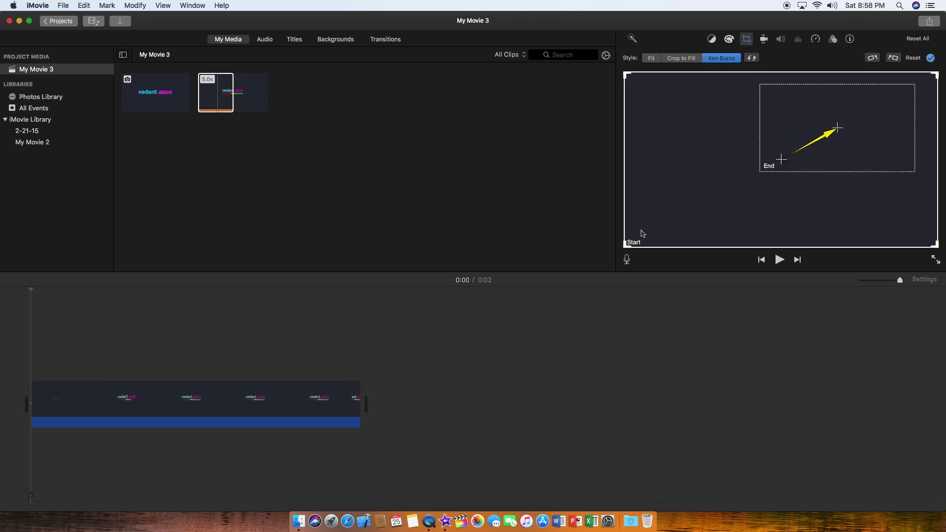
left_click_drag(629, 247, 749, 178)
left_click_drag(807, 146, 713, 197)
left_click_drag(849, 143, 875, 134)
left_click_drag(710, 225, 693, 233)
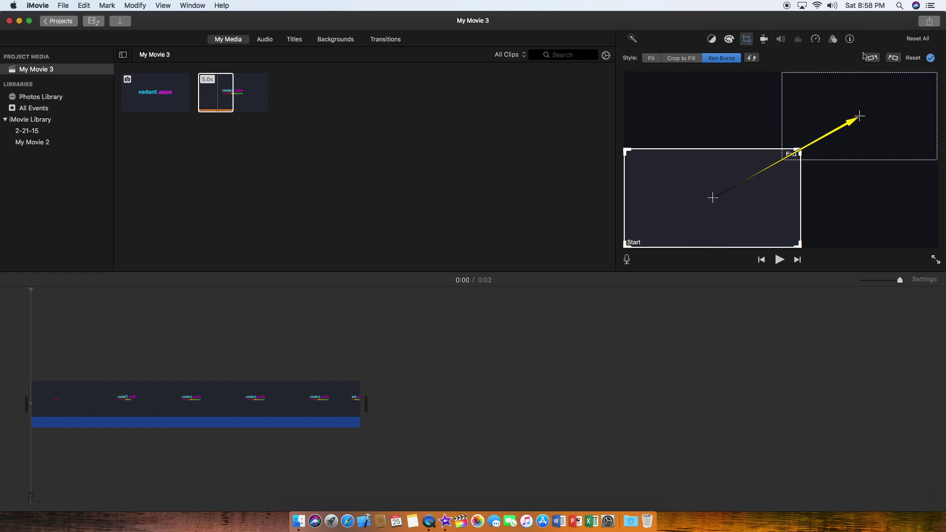
left_click(930, 58)
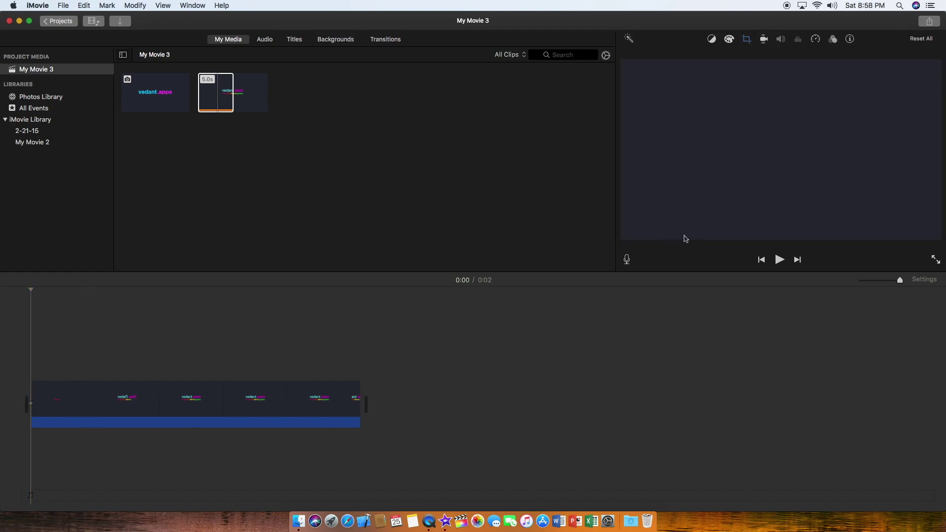
Preview the logo clip, then switch its cropping from Ken Burns to Fit to show the full title frame
left_click(779, 259)
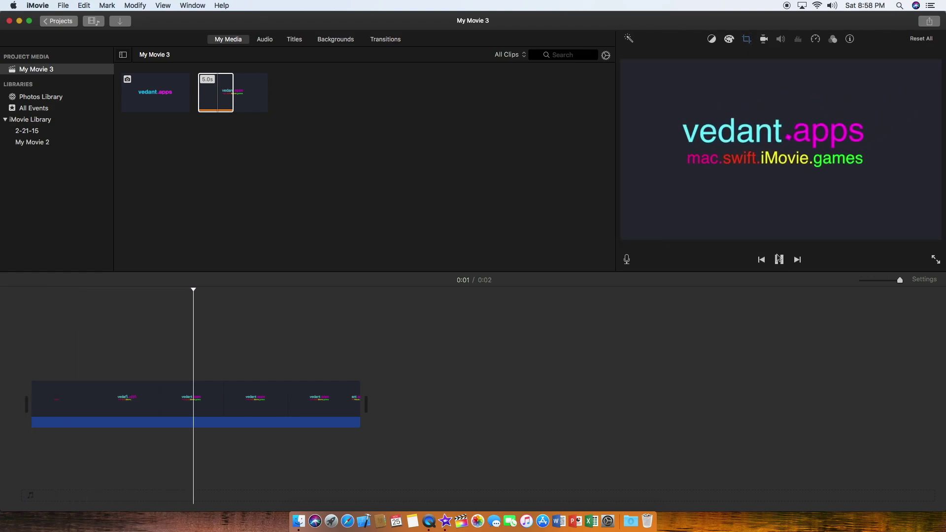
left_click(252, 384)
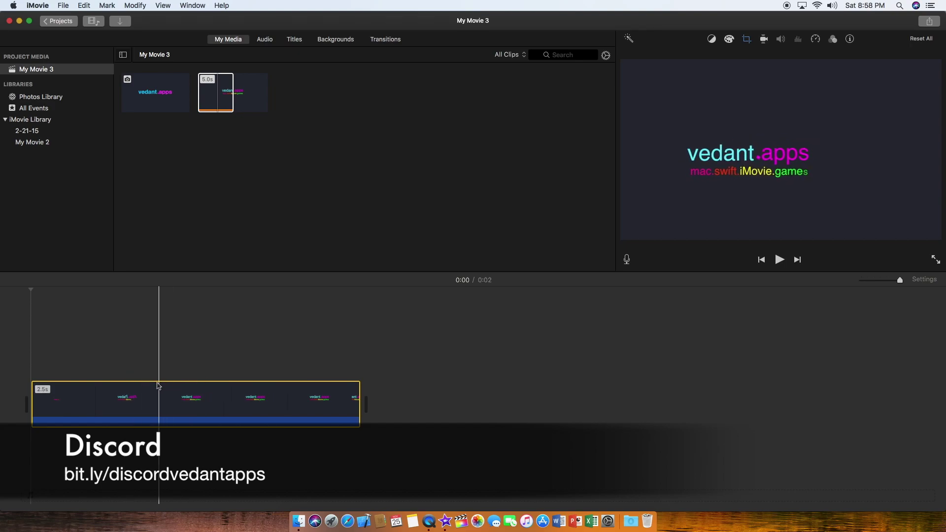
left_click(154, 305)
left_click(750, 39)
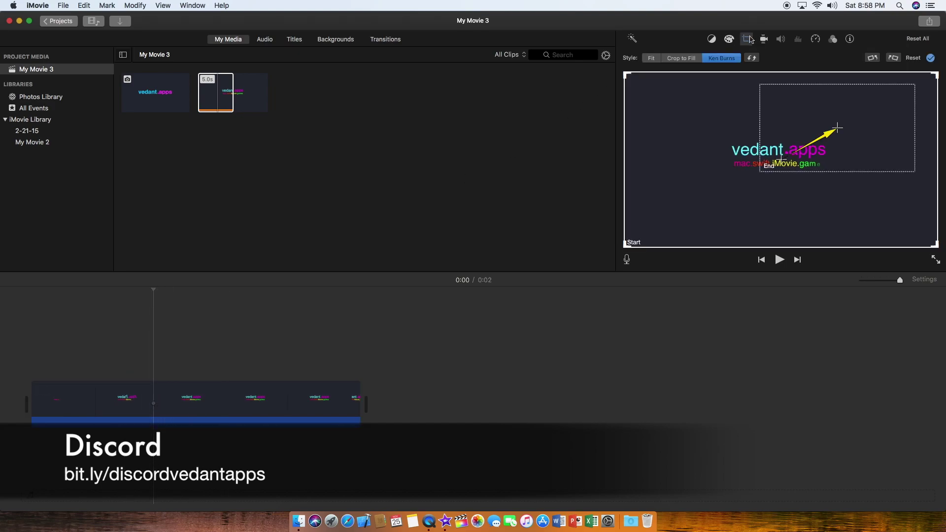
left_click(652, 58)
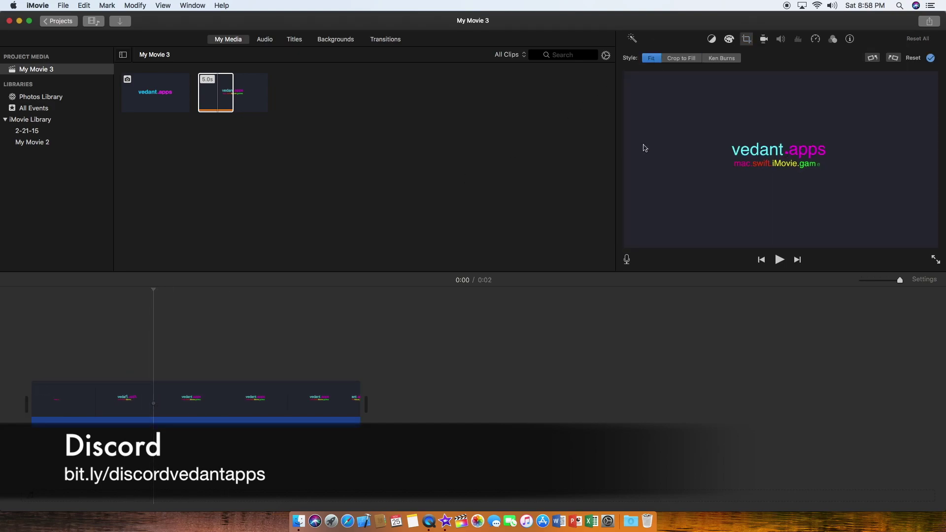
left_click(931, 58)
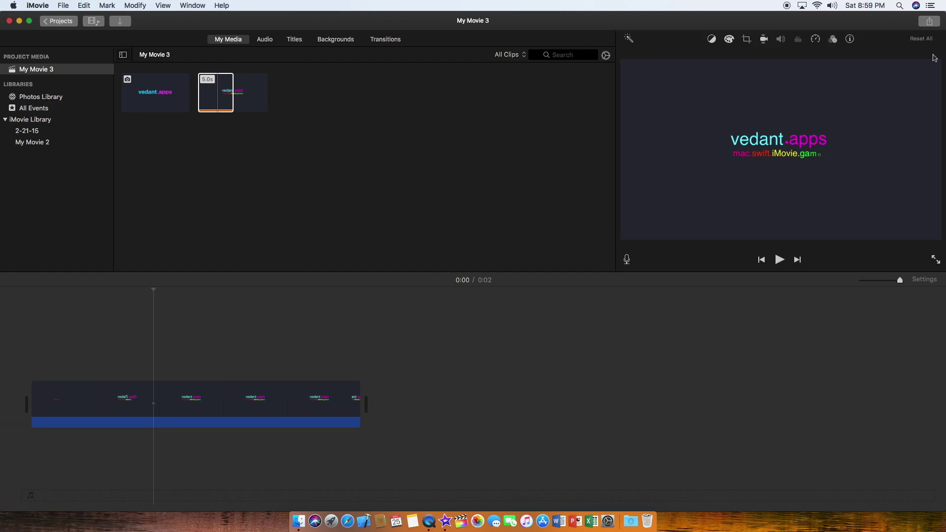